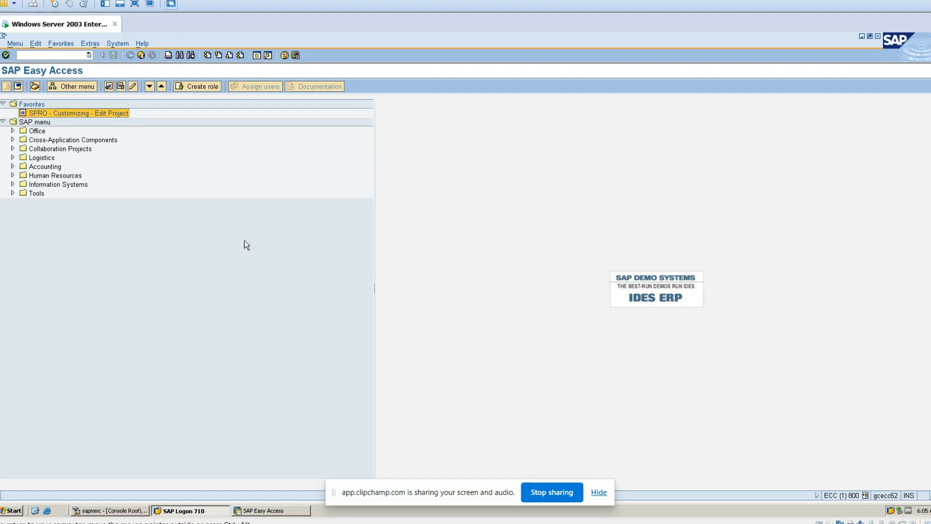
Open the SAP Reference IMG from the SPRO Customizing - Edit Project favorite
double_click(75, 113)
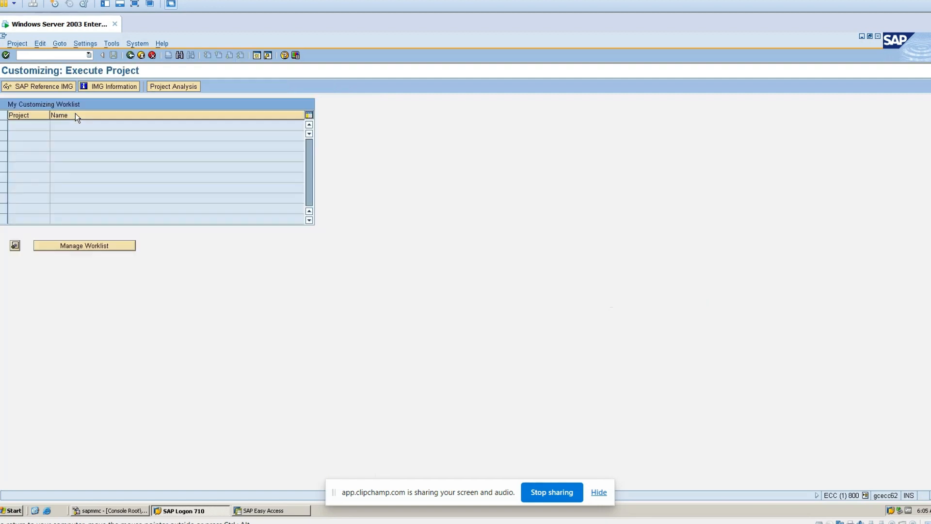
click(44, 86)
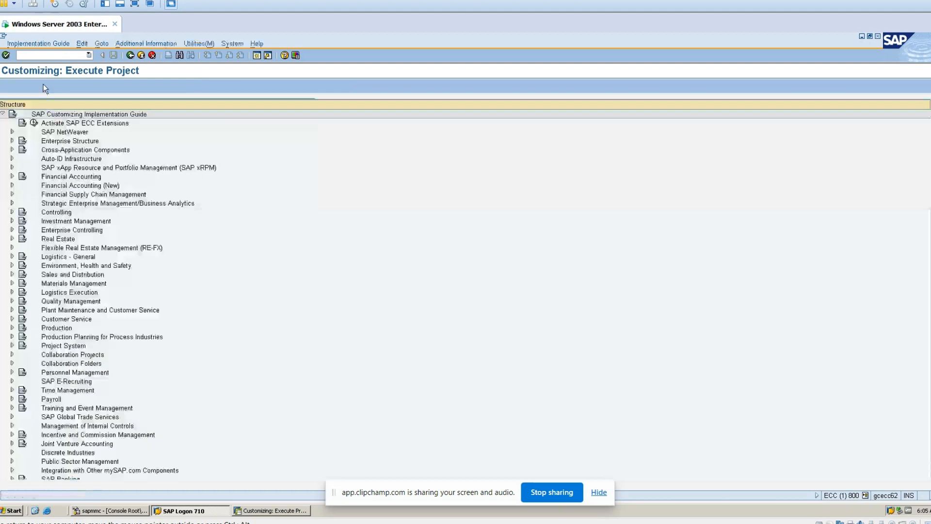
click(67, 177)
click(69, 186)
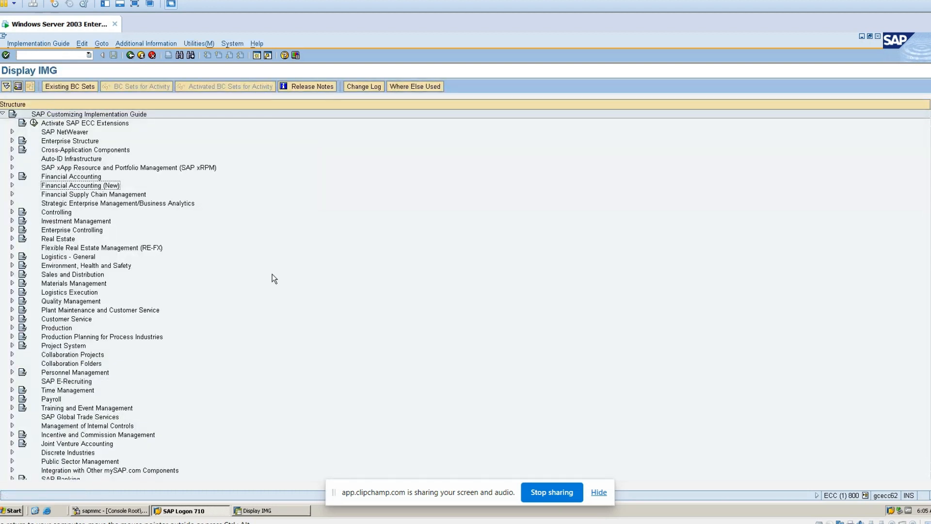
Expand the Financial Accounting and Financial Accounting (New) nodes in the implementation guide to compare their contents
click(12, 176)
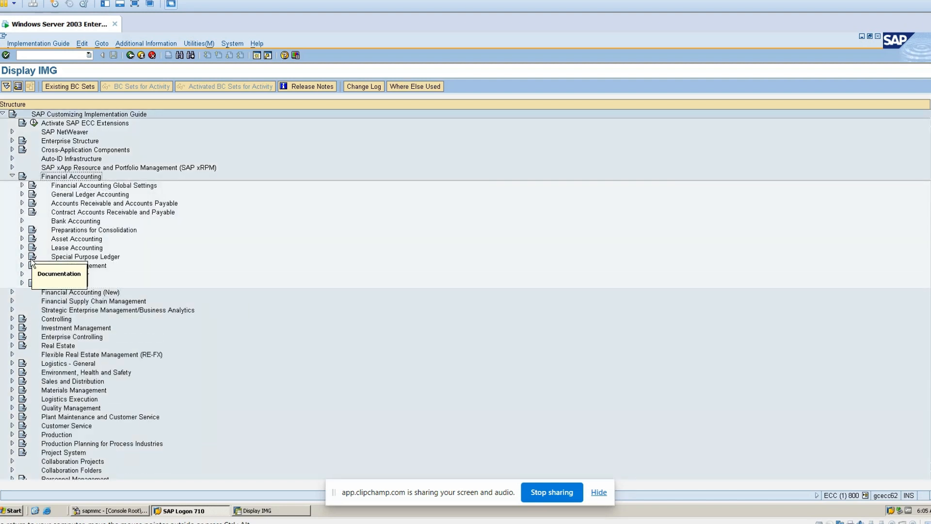
click(12, 292)
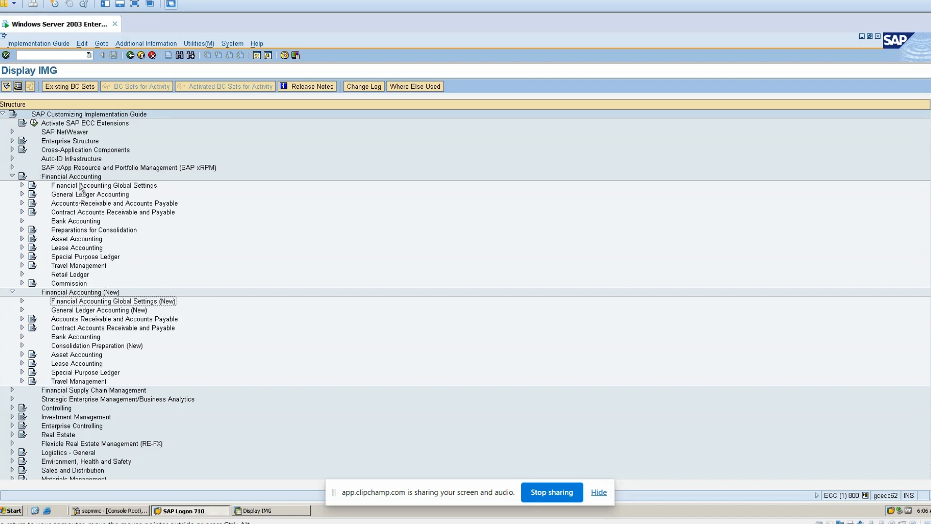
click(98, 292)
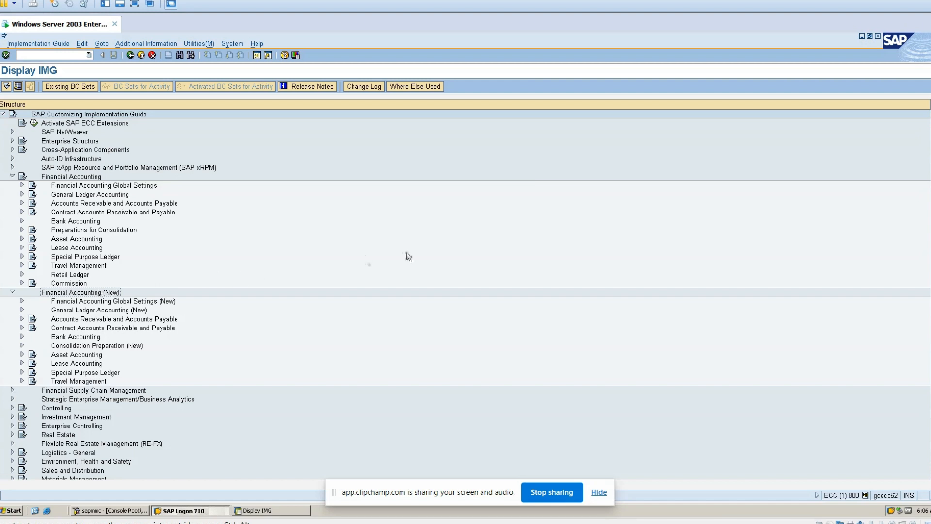
Switch to the browser and read SAP note 2784151, focusing on the Resolution section's reports for activating or deactivating the IMG nodes
mouse_move(454, 522)
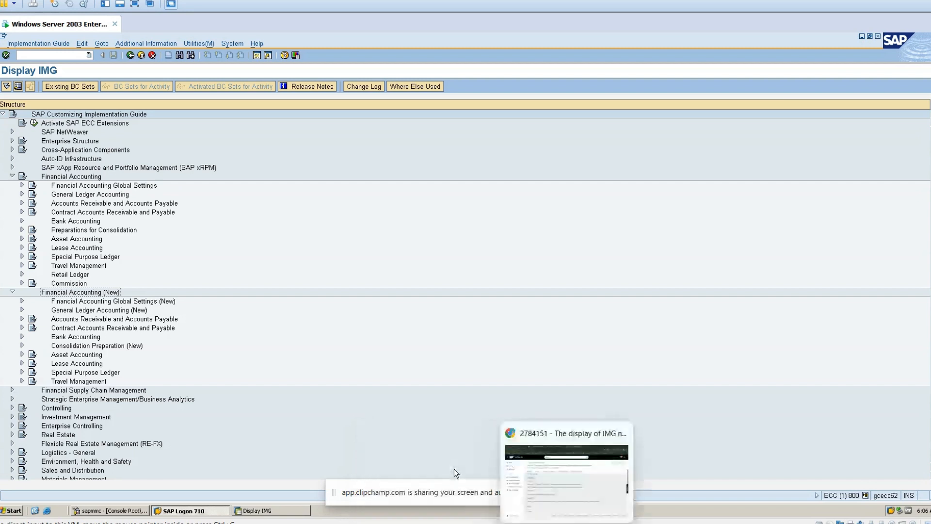
click(575, 475)
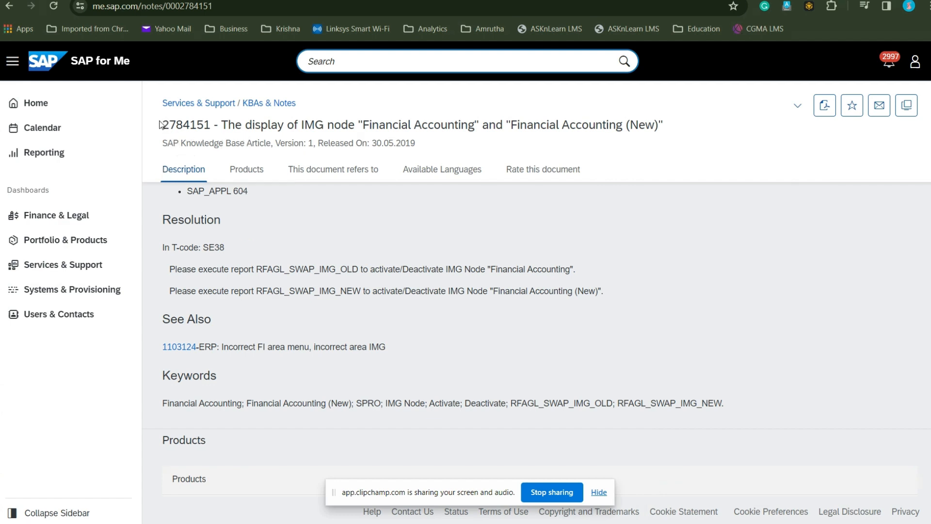
drag(164, 126, 670, 126)
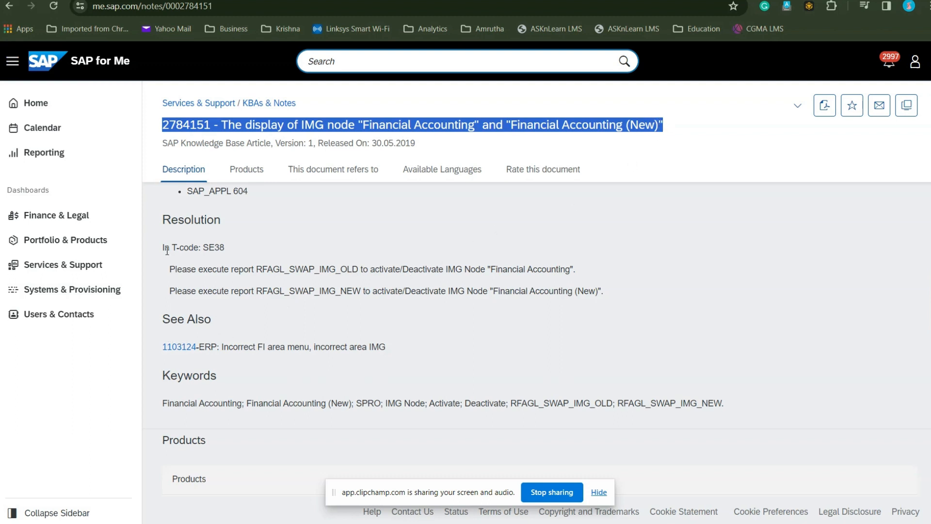
scroll(166, 223, up, 3)
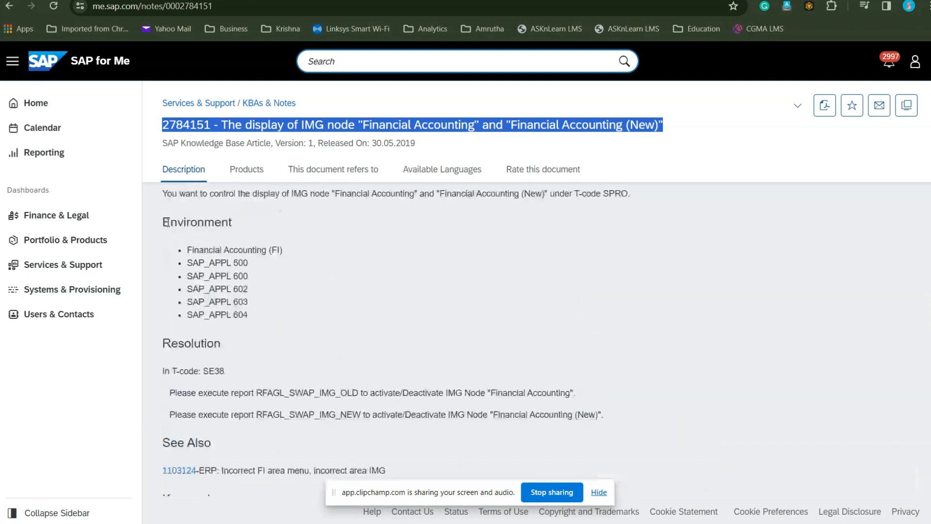
scroll(166, 222, up, 3)
scroll(166, 222, down, 5)
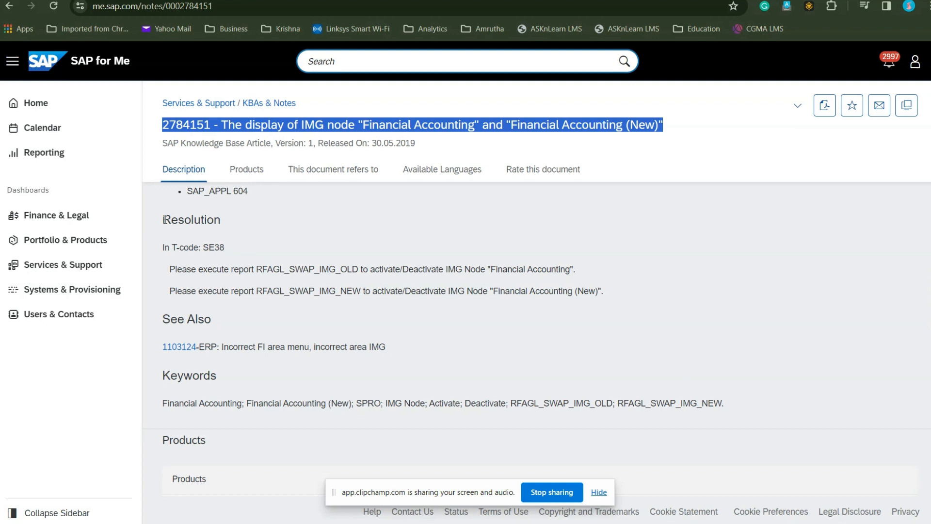
drag(165, 220, 601, 288)
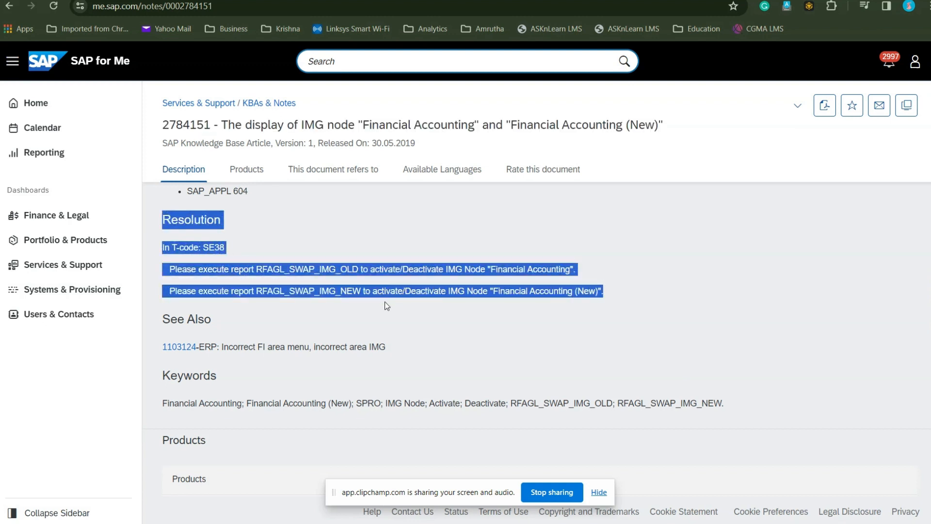
click(349, 296)
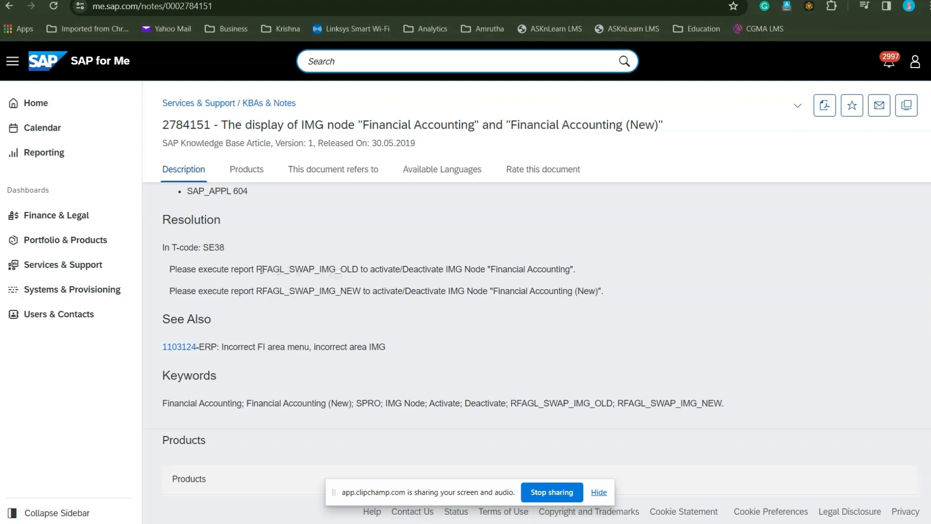
drag(261, 269, 366, 270)
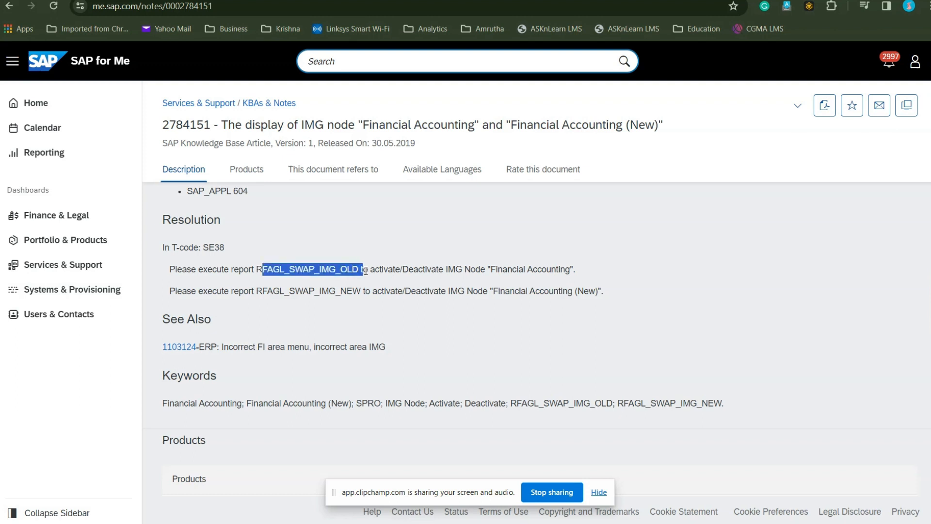
drag(251, 291, 551, 270)
click(371, 272)
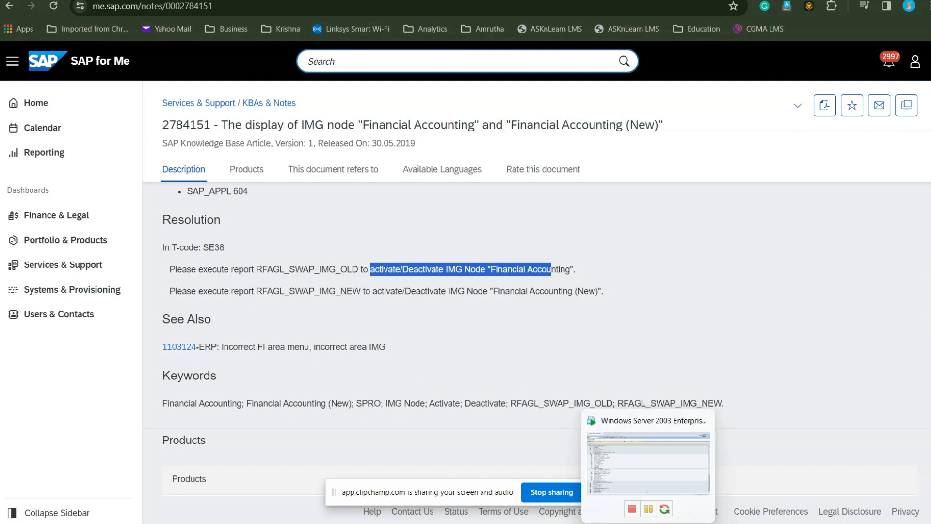
key(alt+Tab)
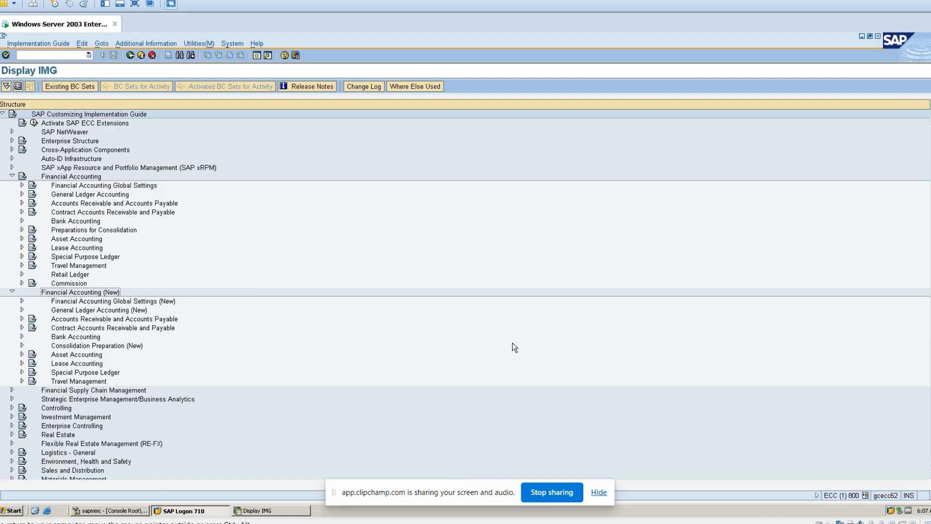
key(alt+Tab)
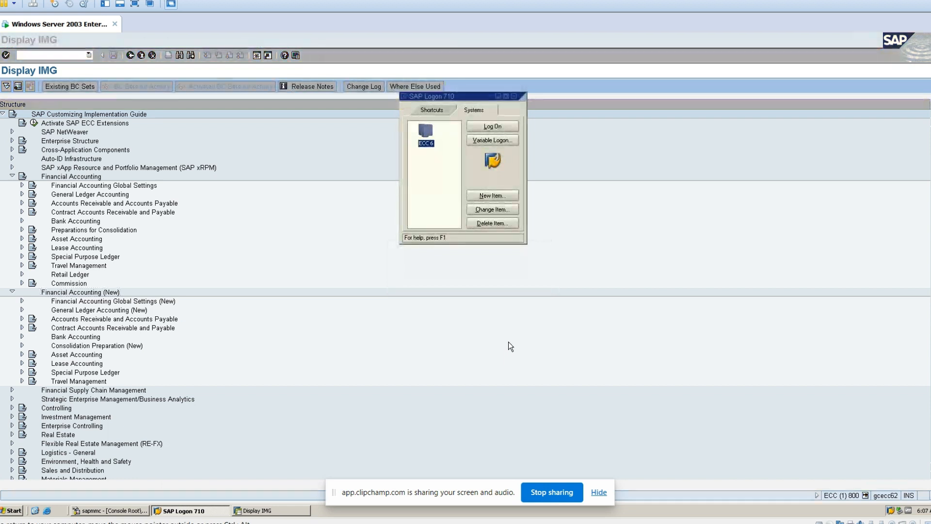
key(alt+Tab)
key(alt+Tab)
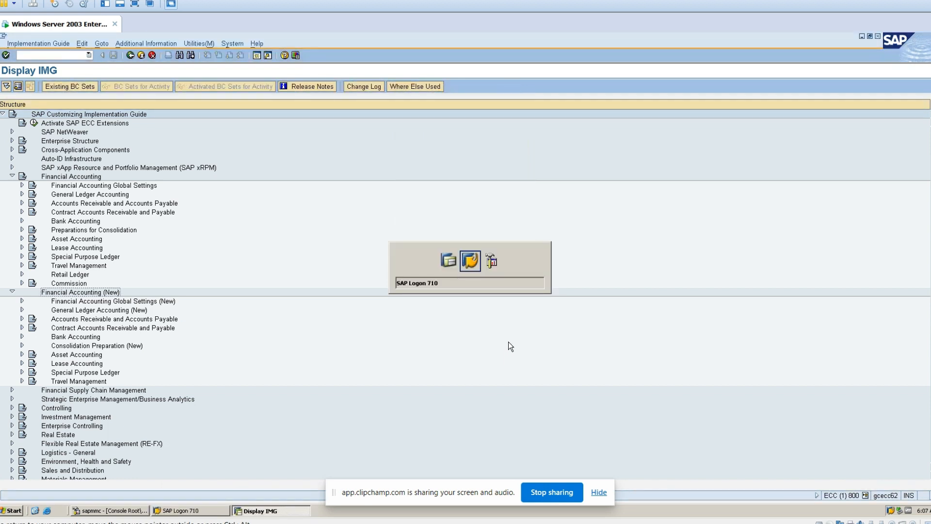
key(alt+Tab)
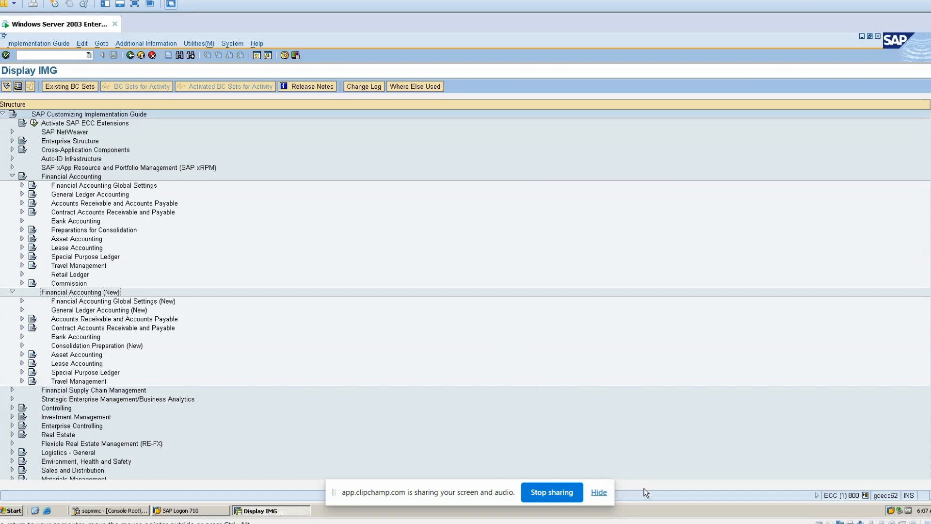
Switch to the SAP note in the browser and highlight the report name RFAGL_SWAP_IMG_OLD
key(alt+Tab)
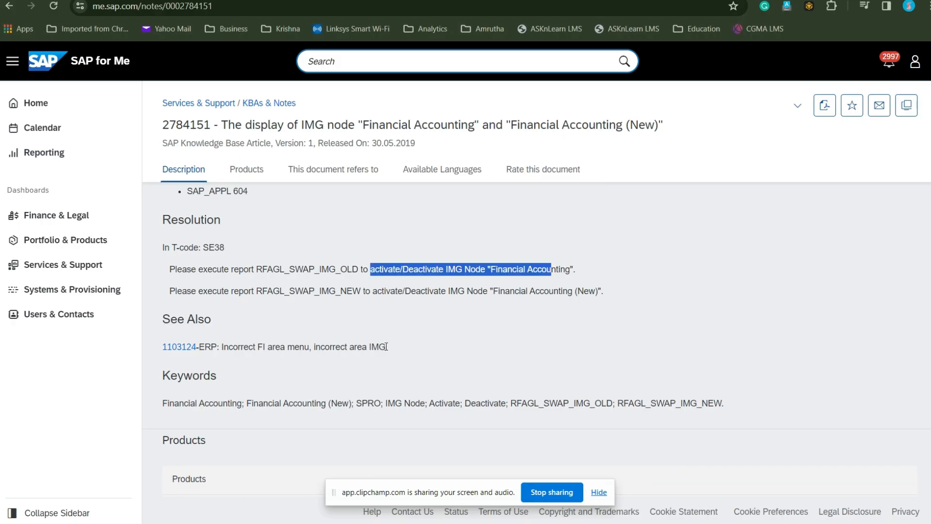
click(272, 268)
drag(257, 268, 362, 268)
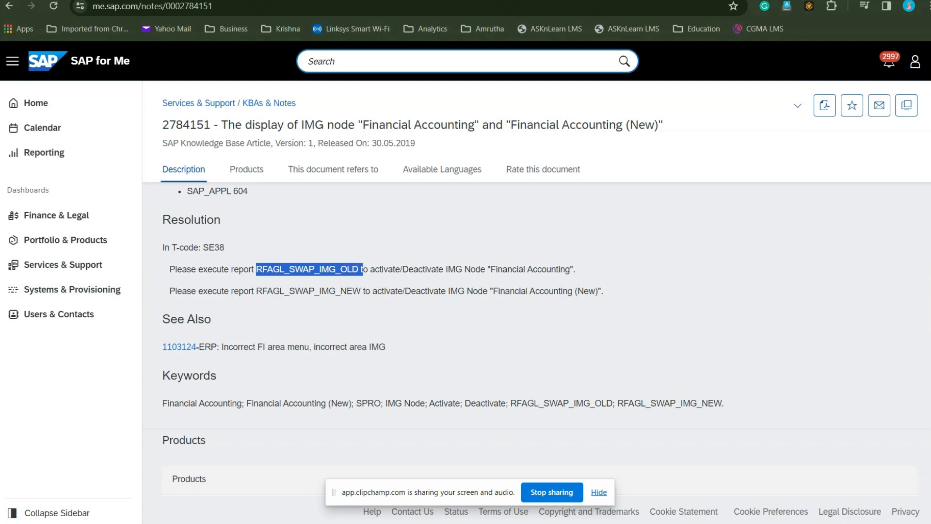
Switch back to the SAP system and open transaction SE38 in a new session
click(626, 523)
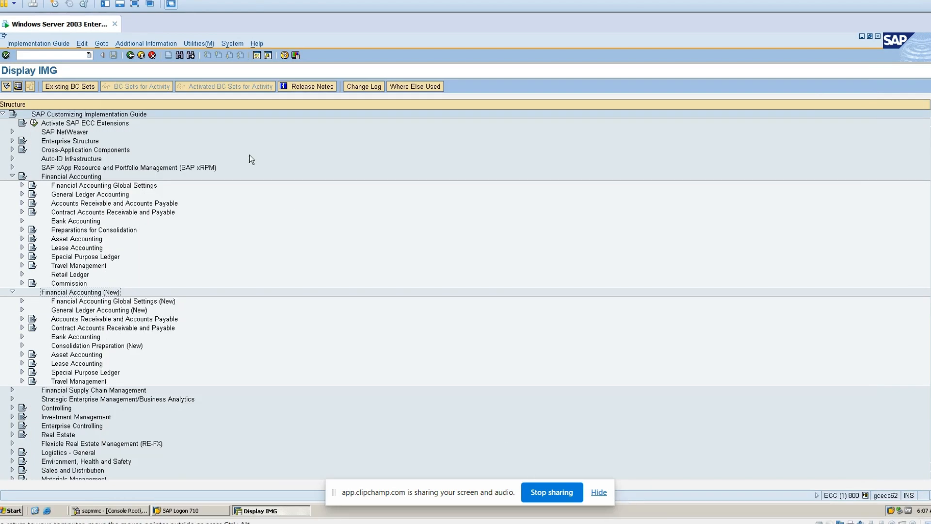
click(263, 57)
text(se38)
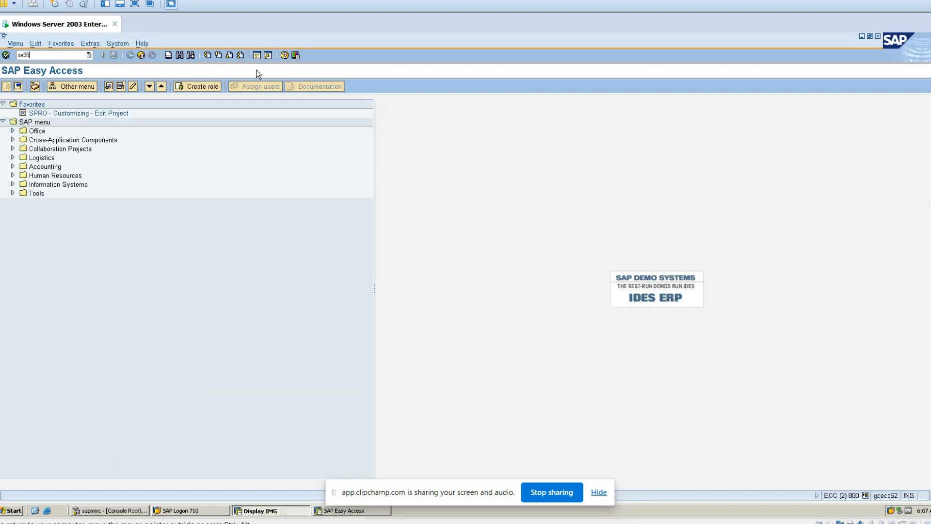
key(Return)
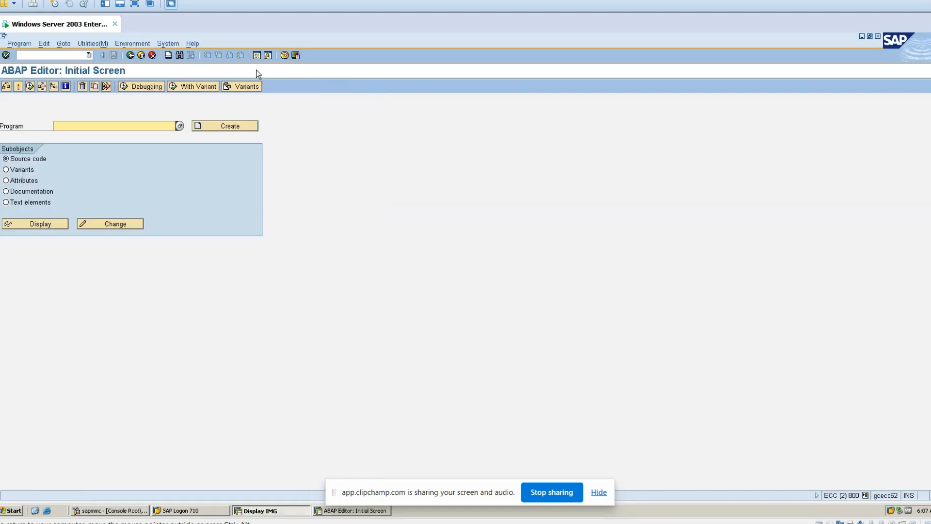
Enter rfagl_swap as the program name and check the full report name in the SAP note in the browser
text(rfagl_swap)
key(alt+Tab)
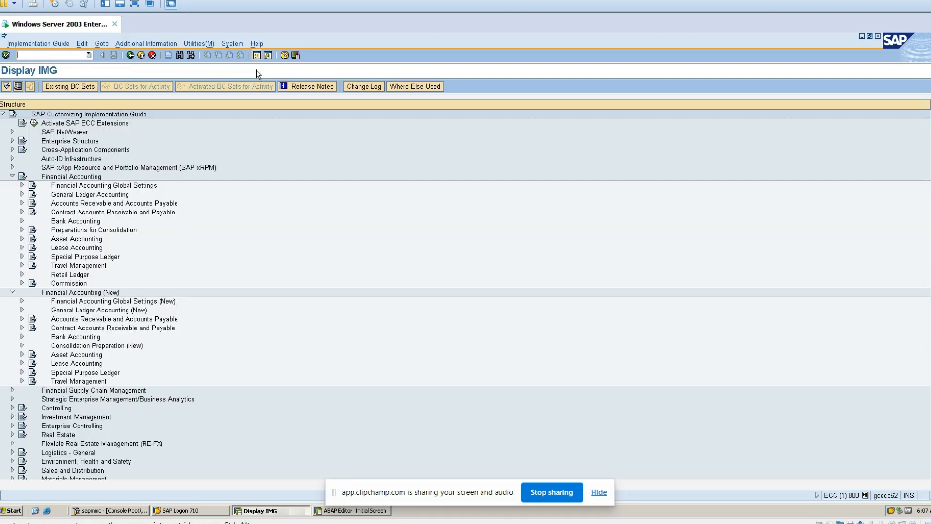
key(alt+Tab)
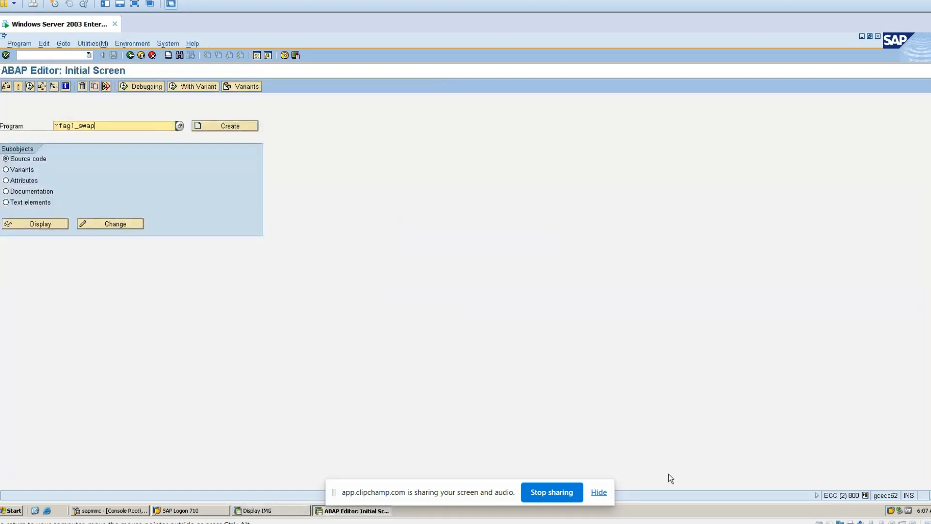
key(alt+Tab)
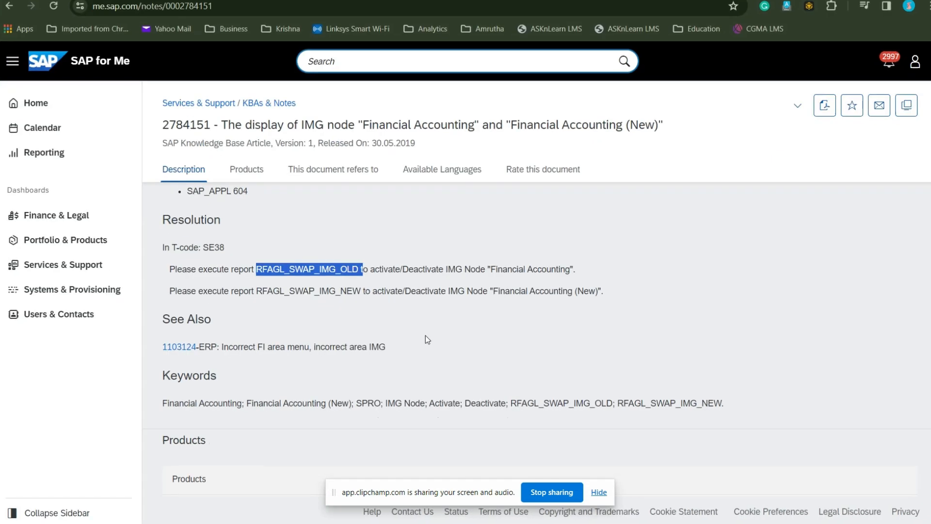
click(315, 265)
key(alt+Tab)
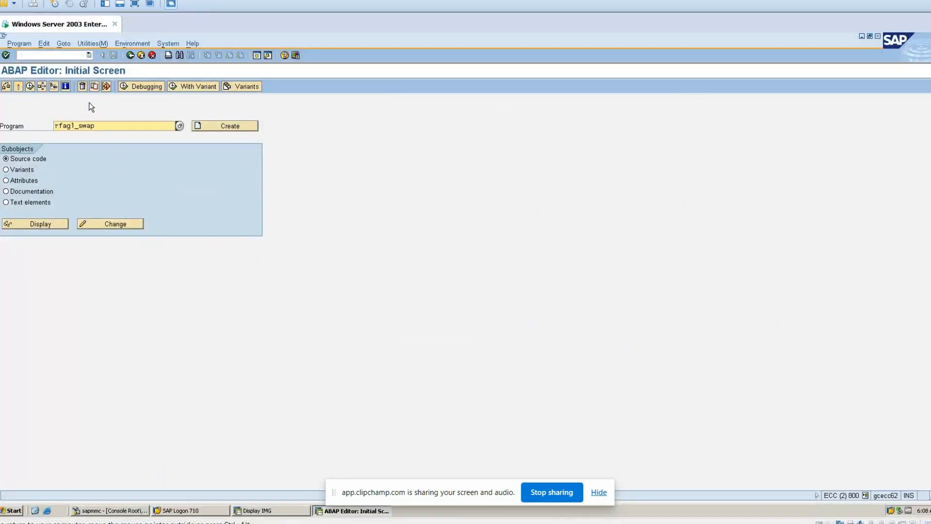
Search for programs matching rfagl_swap* and choose RFAGL_SWAP_IMG_OLD as the program
drag(104, 123, 8, 132)
click(118, 124)
text(*)
key(F4)
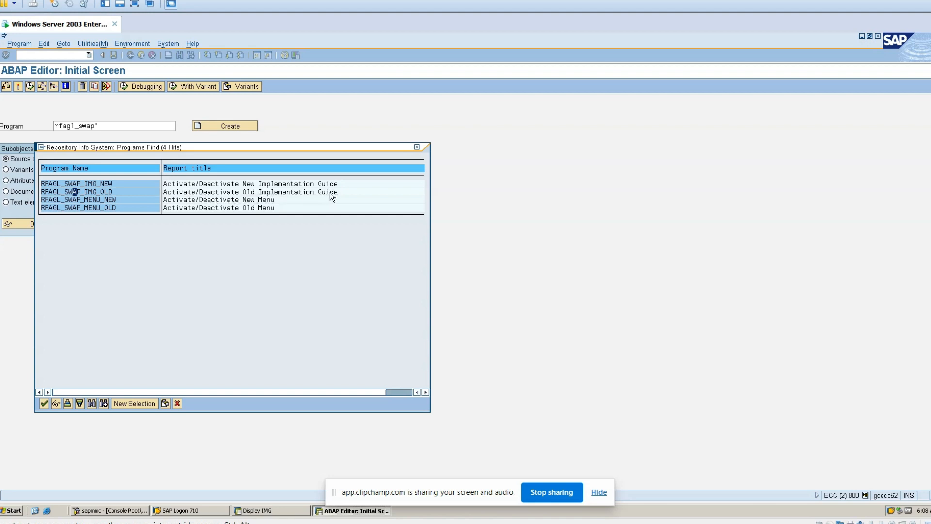
double_click(106, 191)
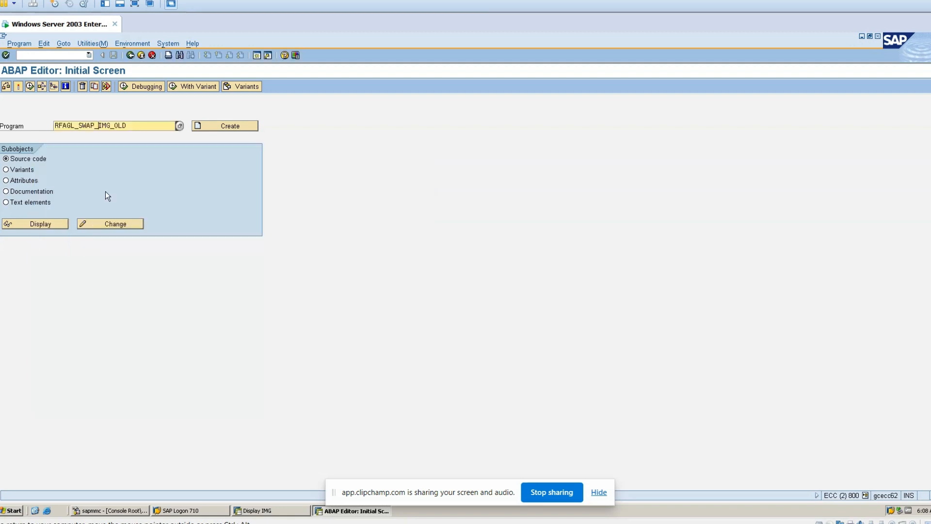
Run the RFAGL_SWAP_IMG_OLD report and select the Deactivate Old IMG option
click(29, 87)
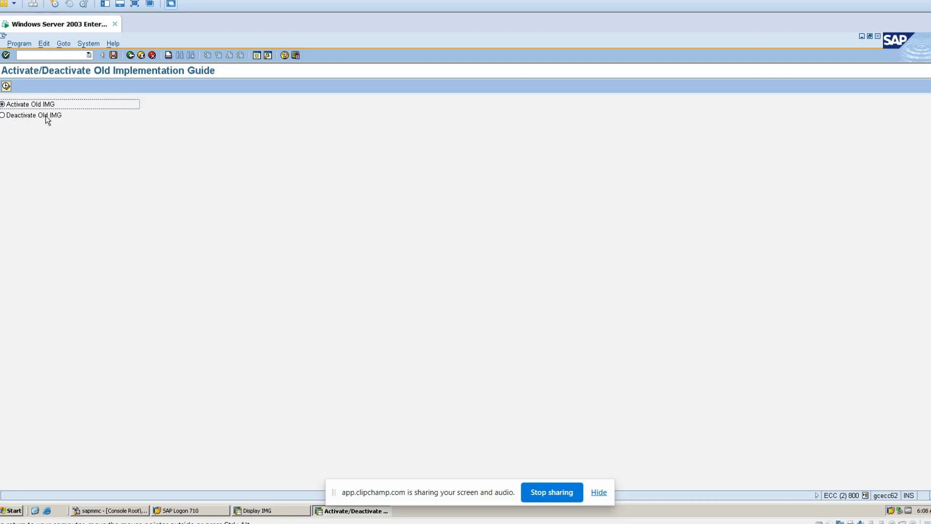
click(3, 116)
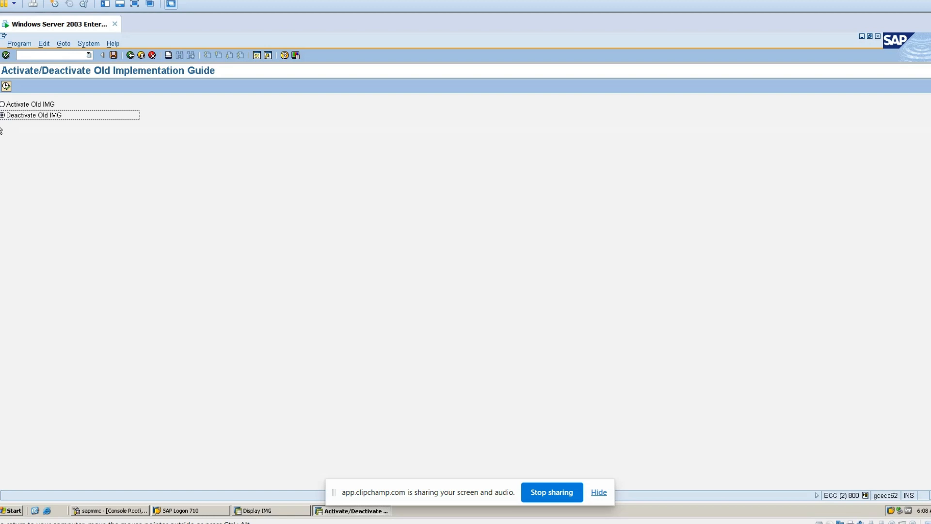
Return to the Display IMG session and collapse the Financial Accounting and Financial Accounting (New) nodes
click(274, 509)
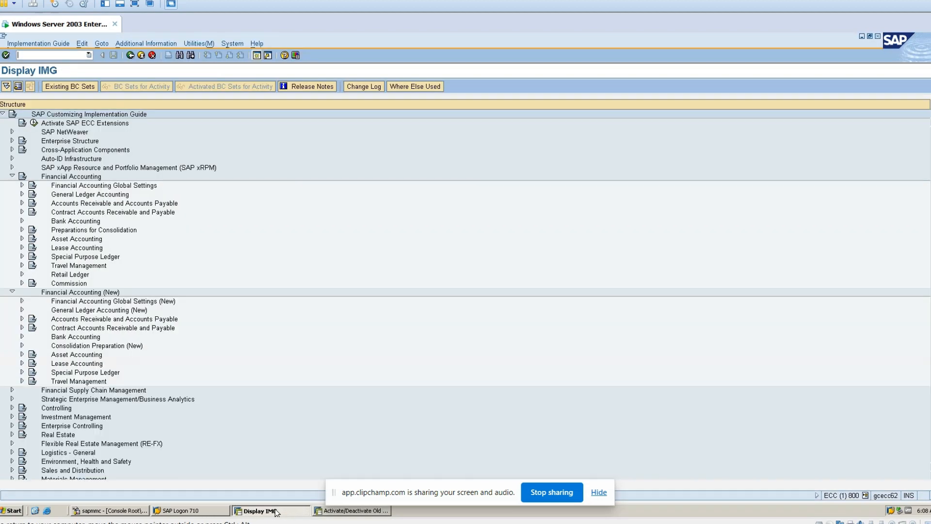
click(12, 176)
click(50, 177)
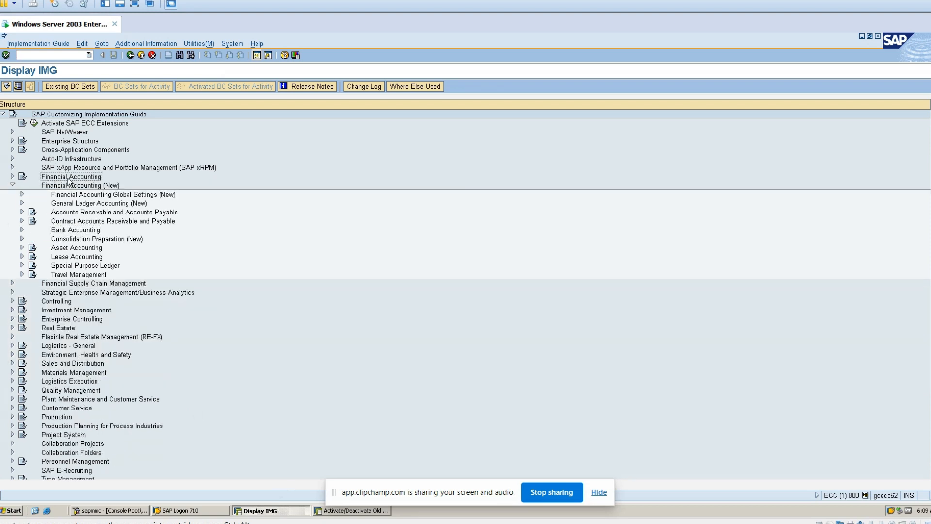
click(11, 186)
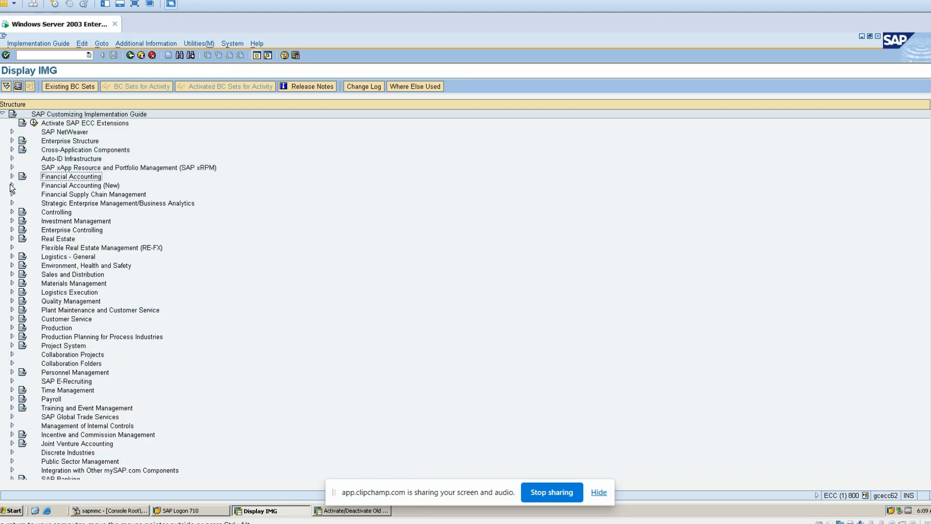
Return to the Activate/Deactivate Old Implementation Guide session and execute the report with Deactivate Old IMG selected
click(66, 189)
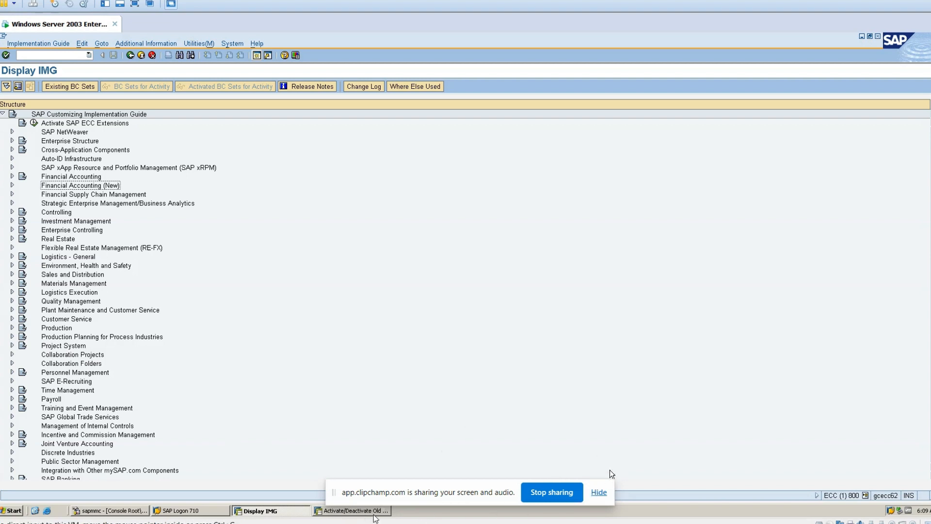
click(599, 492)
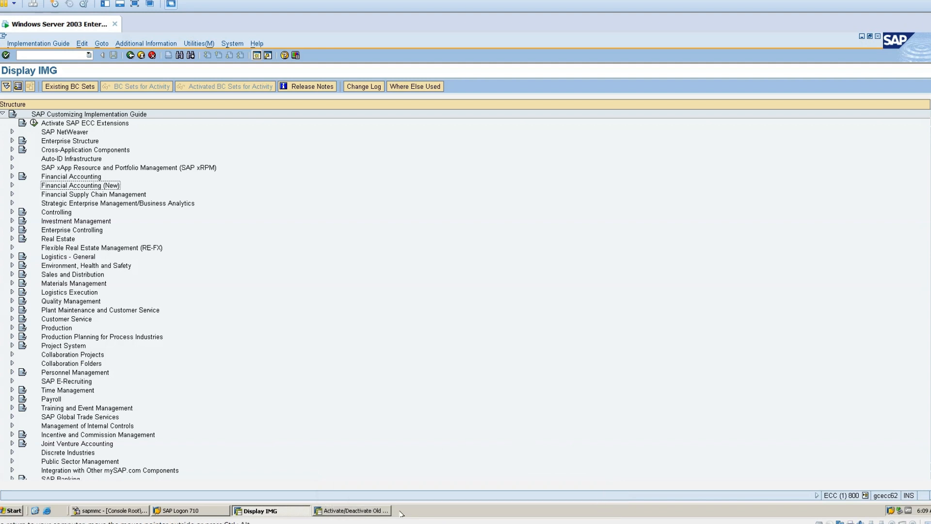
click(348, 510)
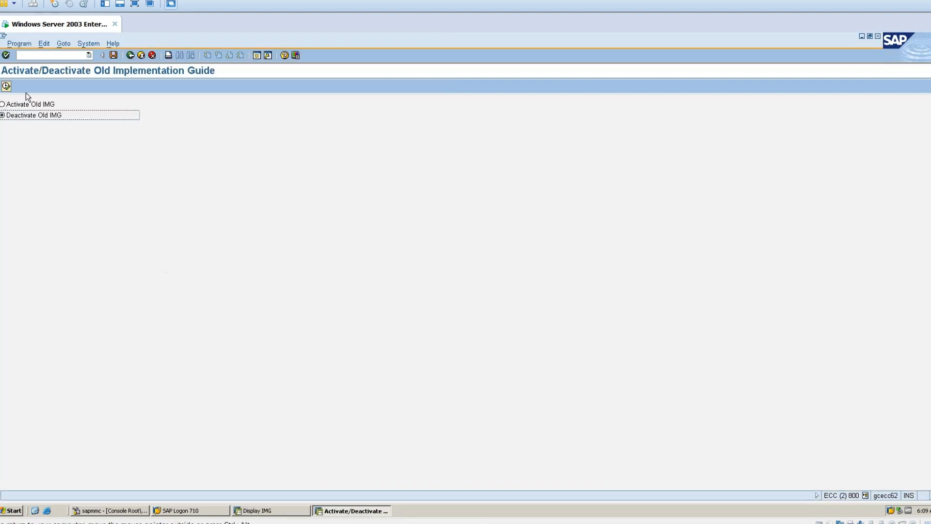
click(114, 56)
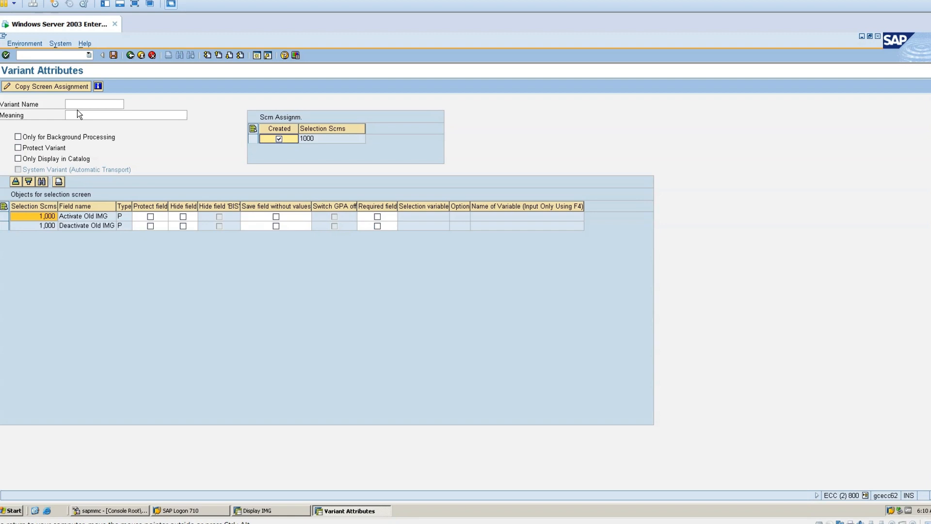
click(130, 55)
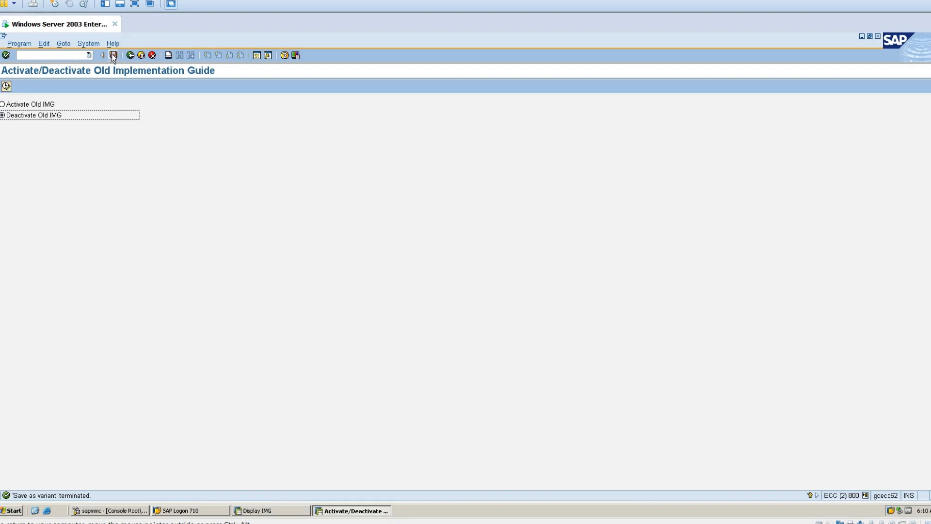
click(7, 87)
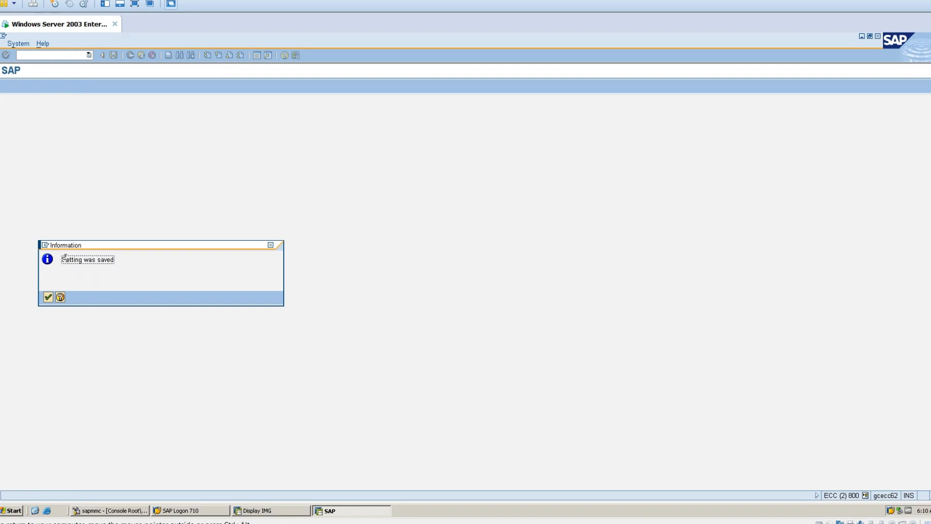
drag(63, 260, 111, 254)
click(47, 297)
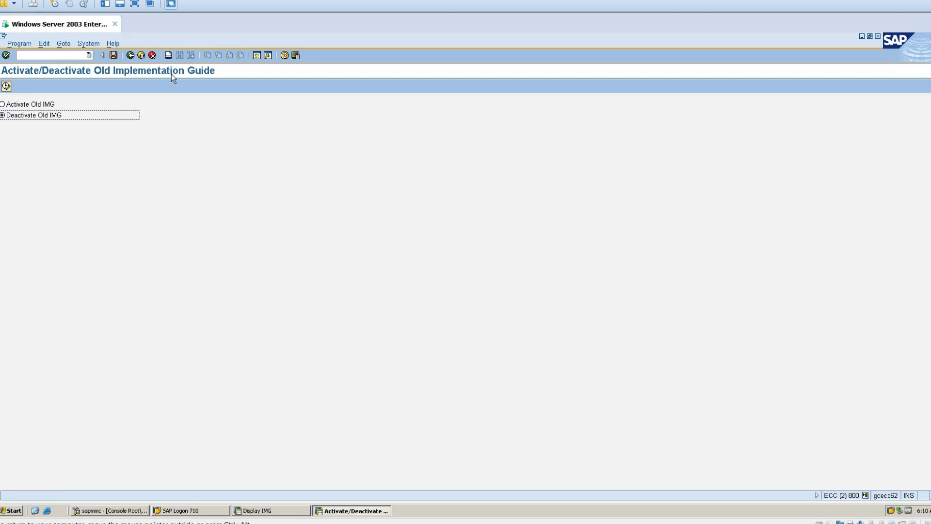
Open the SAP Reference IMG through SPRO in a new session to check the Financial Accounting nodes, and close that session
click(258, 54)
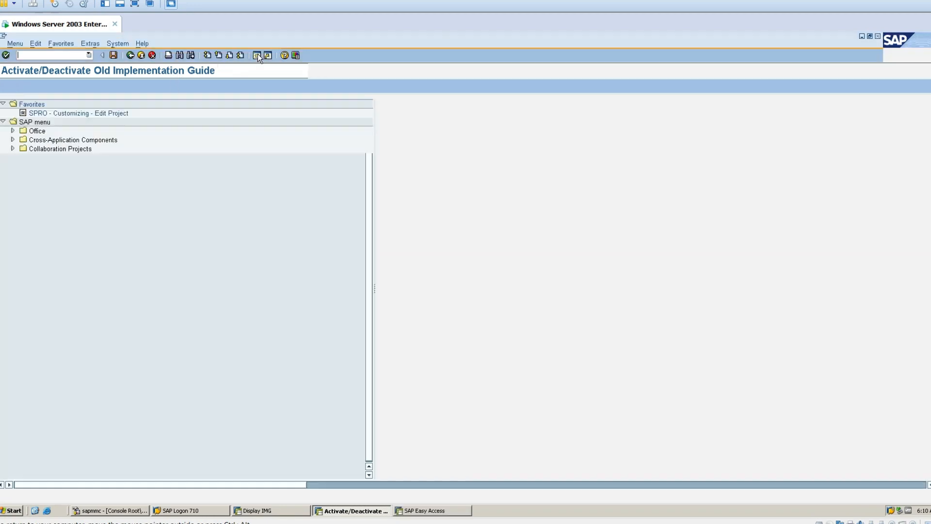
double_click(94, 113)
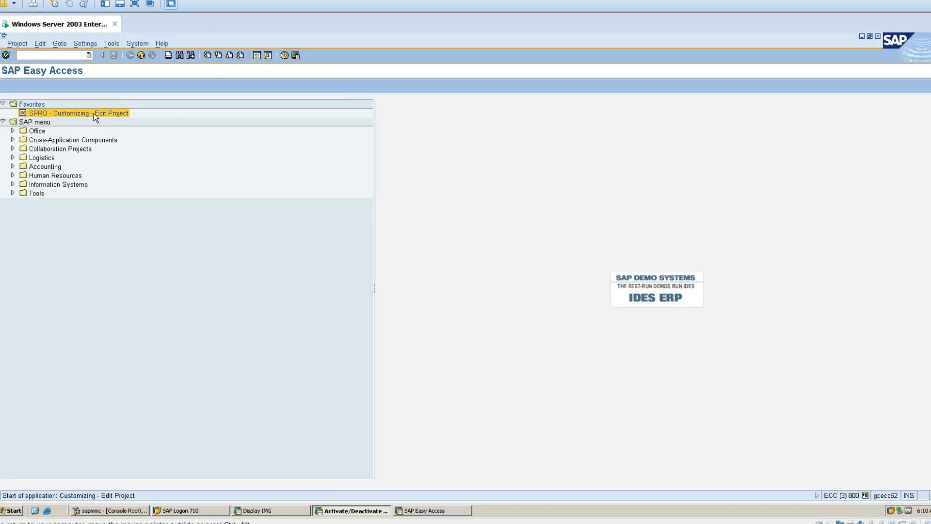
click(51, 85)
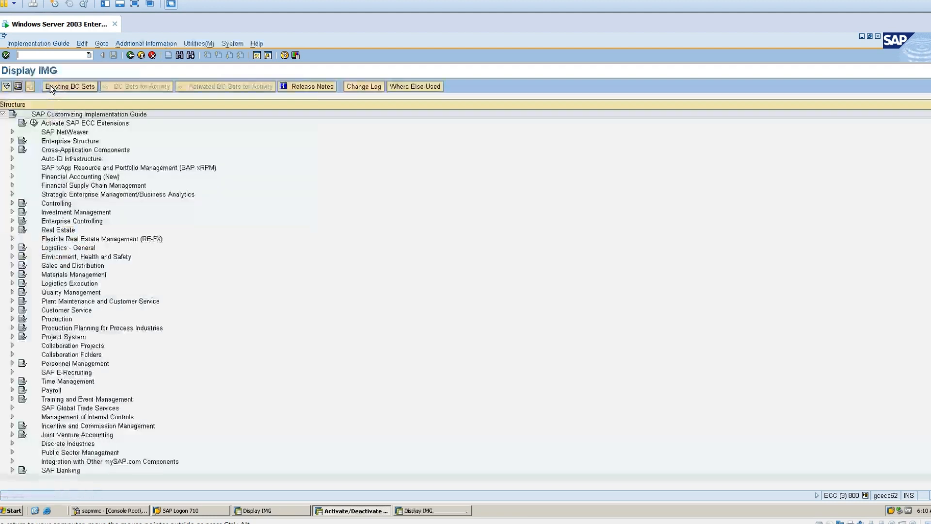
click(68, 178)
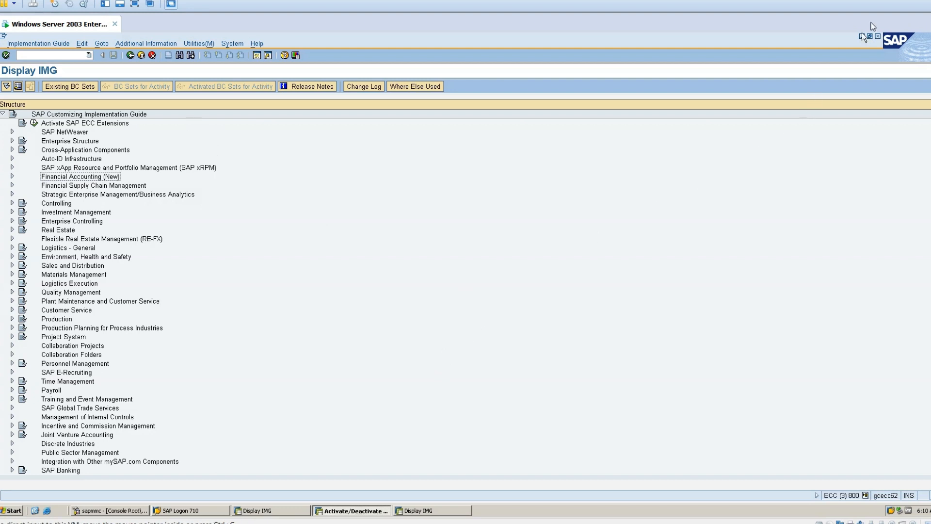
click(878, 36)
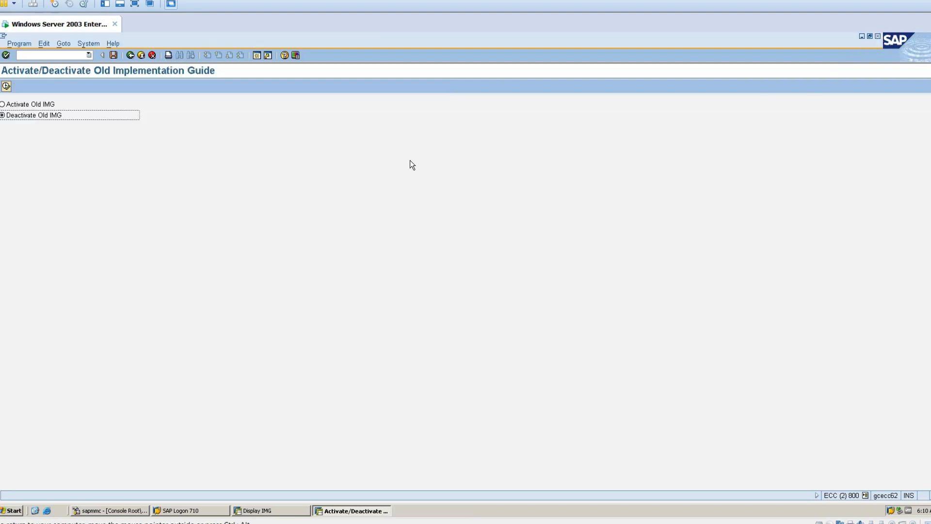
Restart the RFAGL_SWAP_IMG_OLD report from the ABAP Editor and execute it with Activate Old IMG selected
click(130, 55)
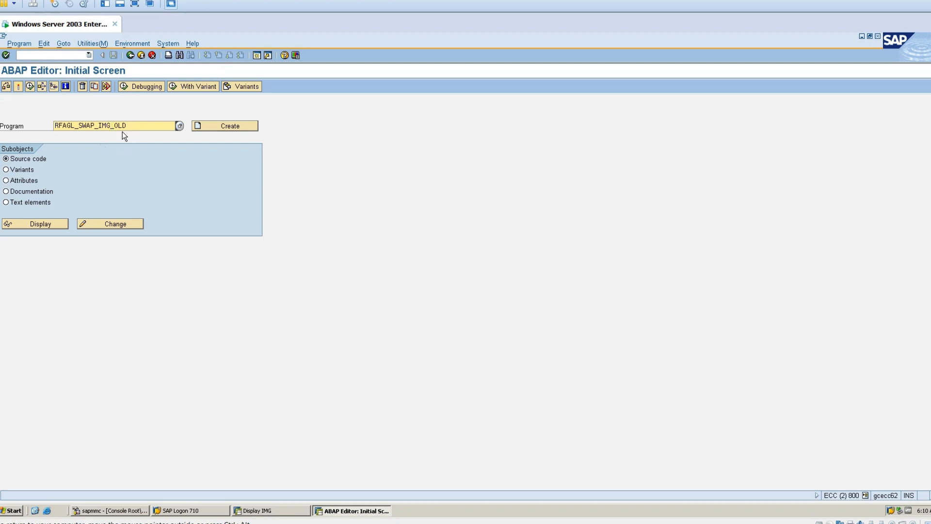
click(30, 86)
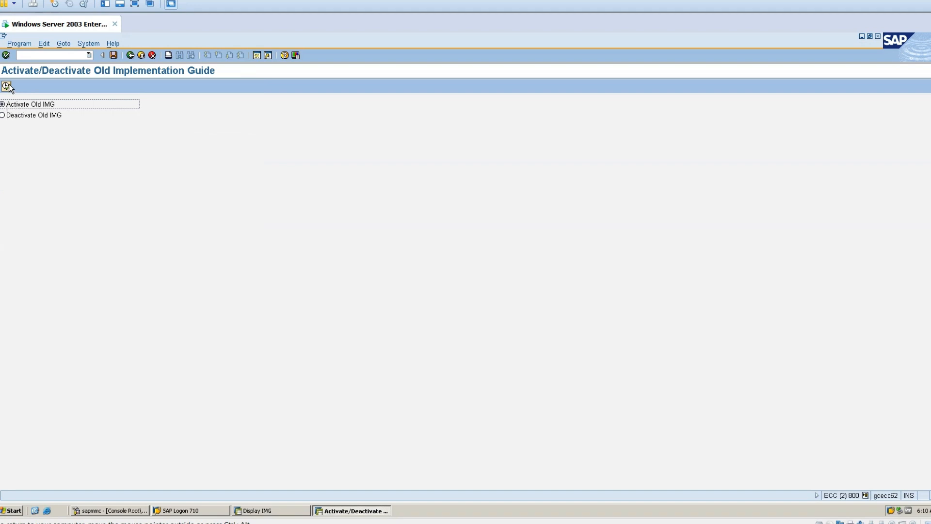
click(6, 88)
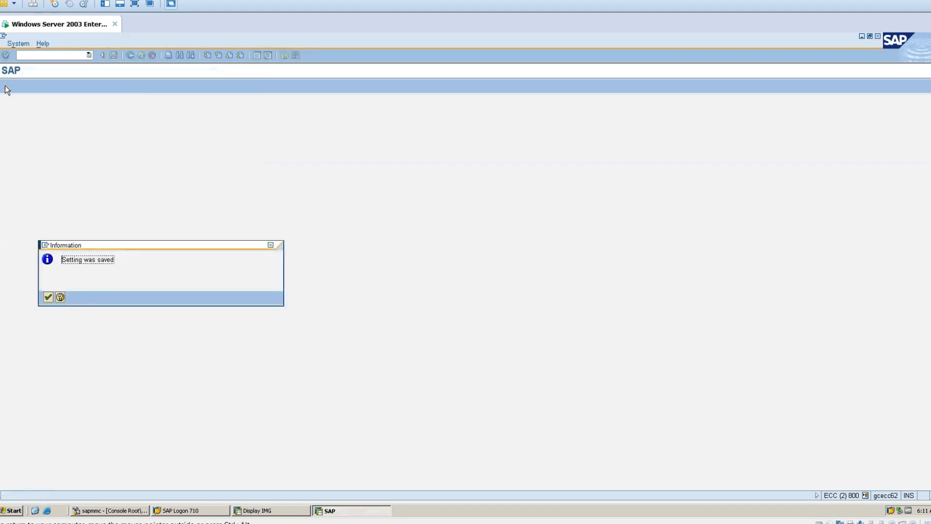
click(48, 297)
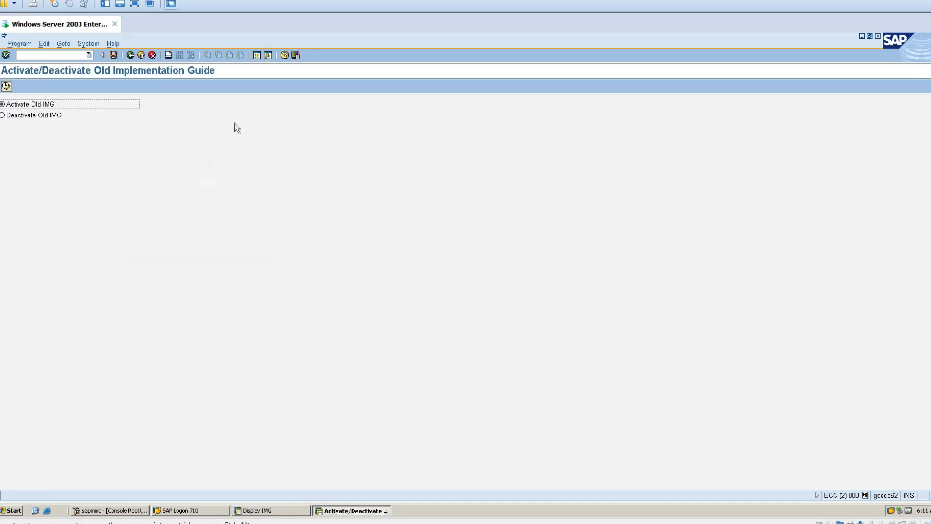
Open SPRO in another new session and check the SAP Reference IMG for the old Financial Accounting node
click(256, 56)
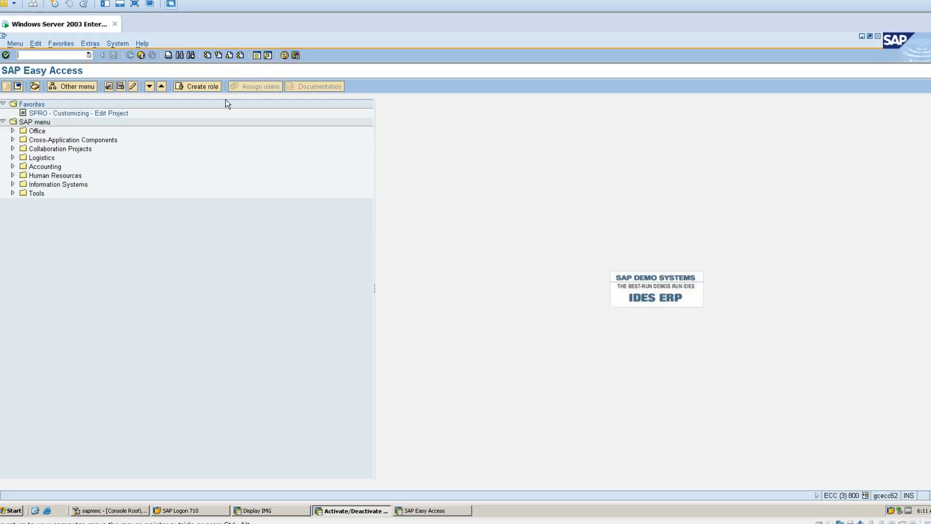
double_click(55, 115)
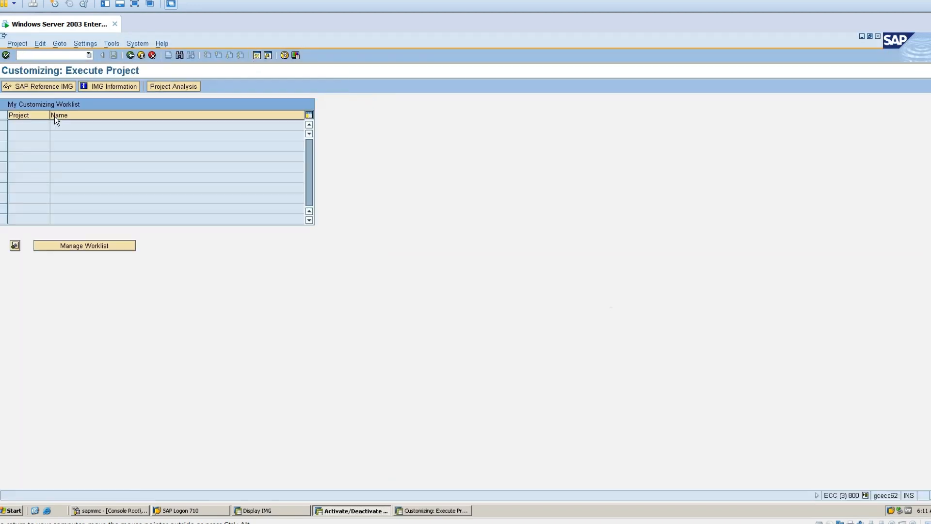
click(39, 88)
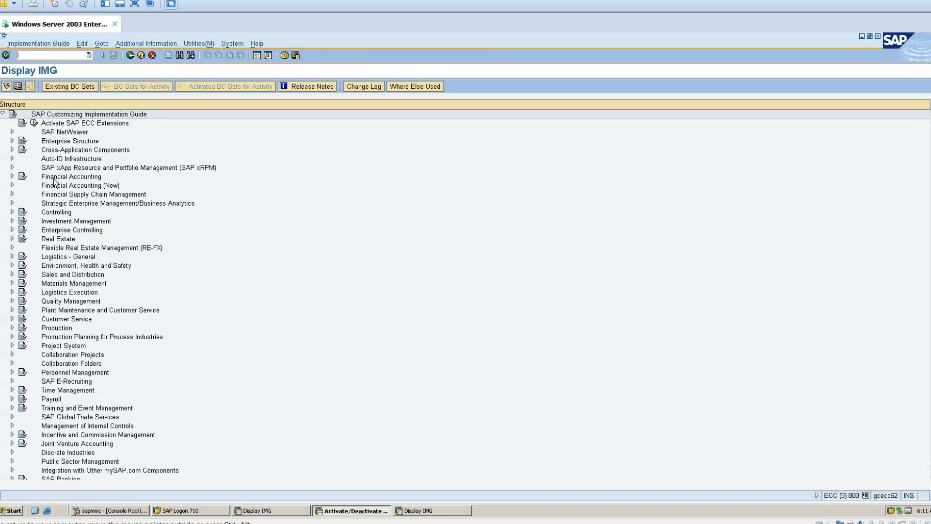
click(68, 177)
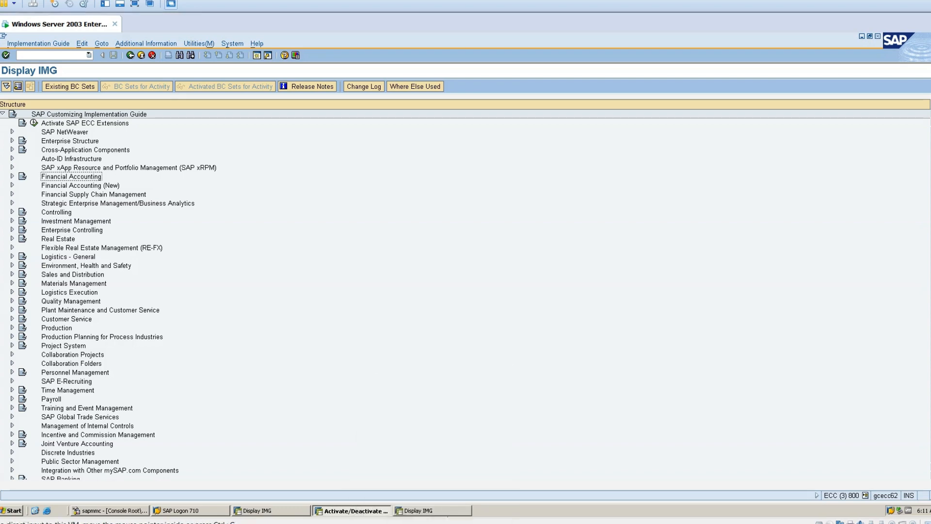
Switch to the browser and review SAP note 2784151, examining its title and the SE38 report instructions under Resolution
click(408, 522)
scroll(345, 353, down, 5)
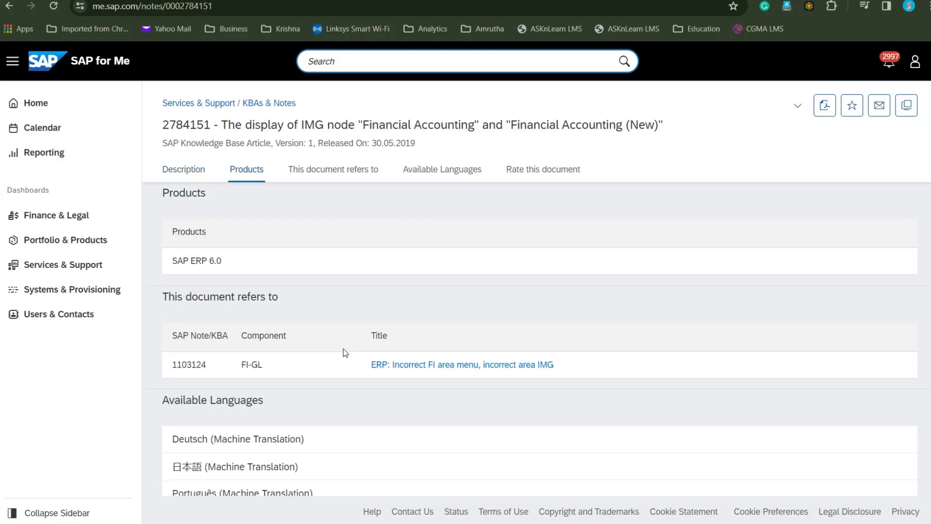
scroll(345, 352, down, 3)
scroll(346, 352, up, 10)
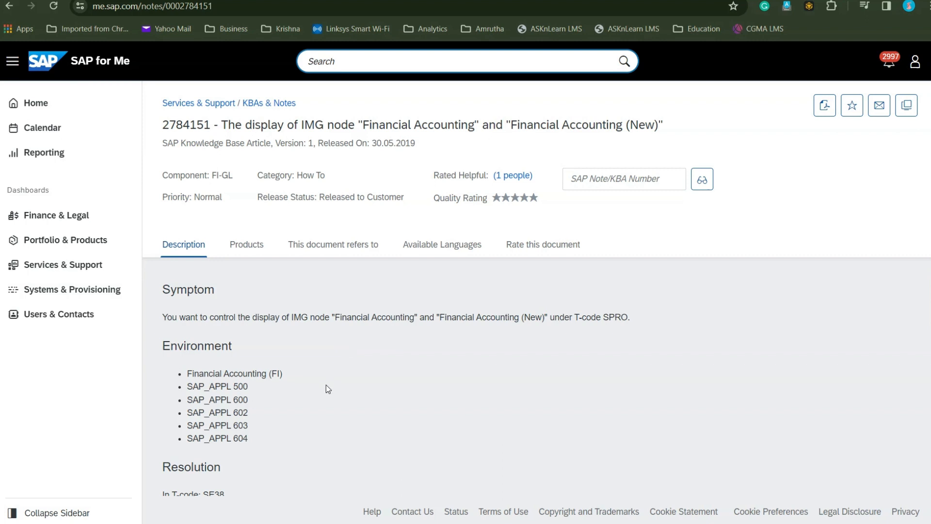
scroll(325, 386, down, 2)
drag(163, 126, 669, 125)
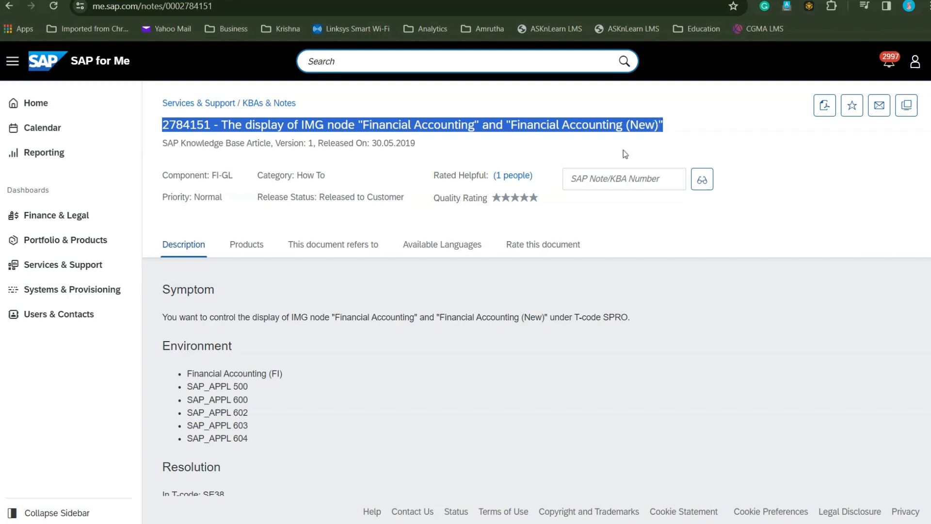
scroll(250, 381, down, 2)
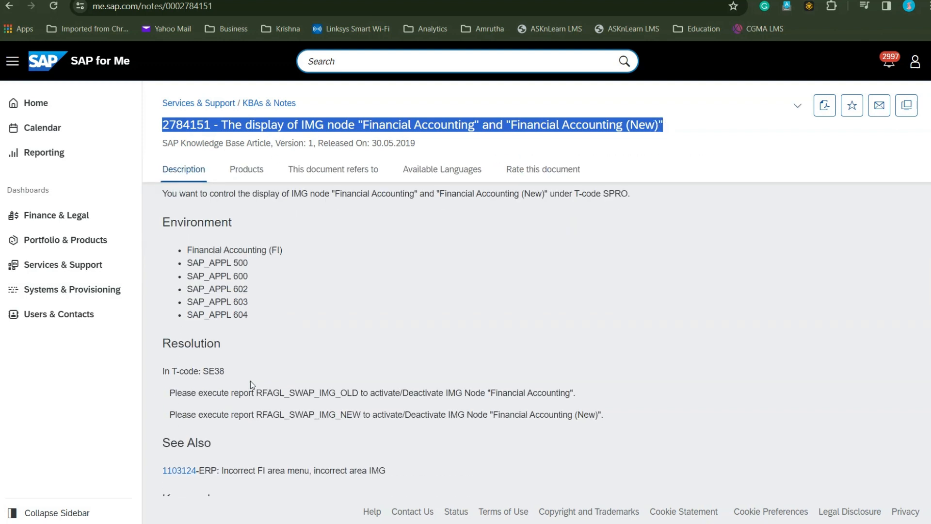
scroll(250, 380, down, 1)
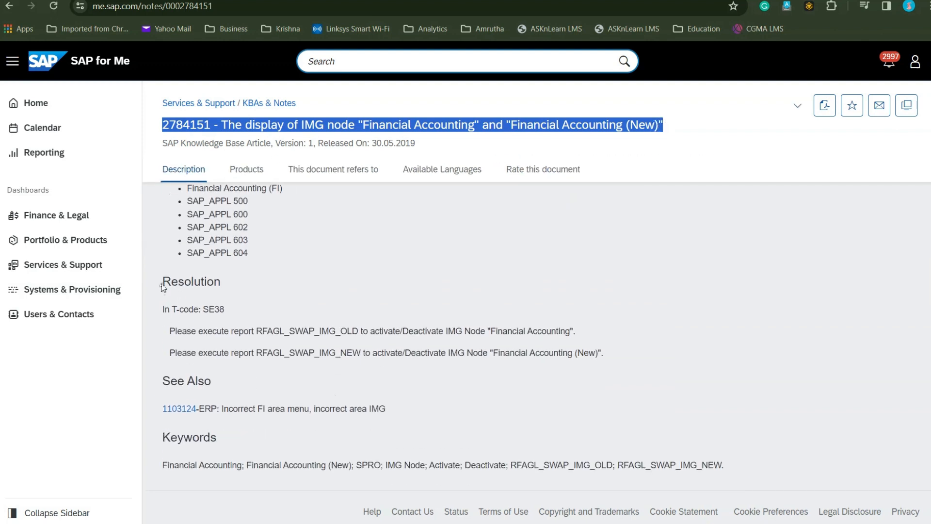
click(242, 409)
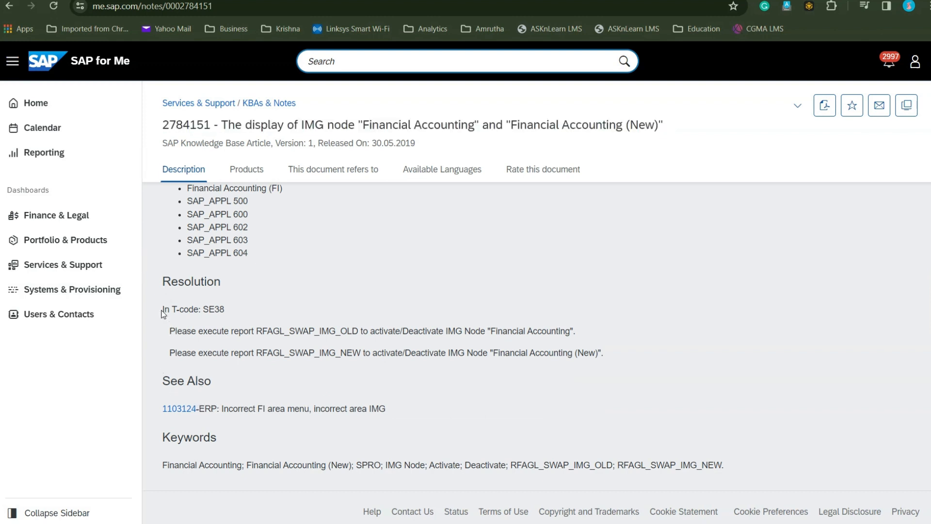
drag(163, 309, 612, 343)
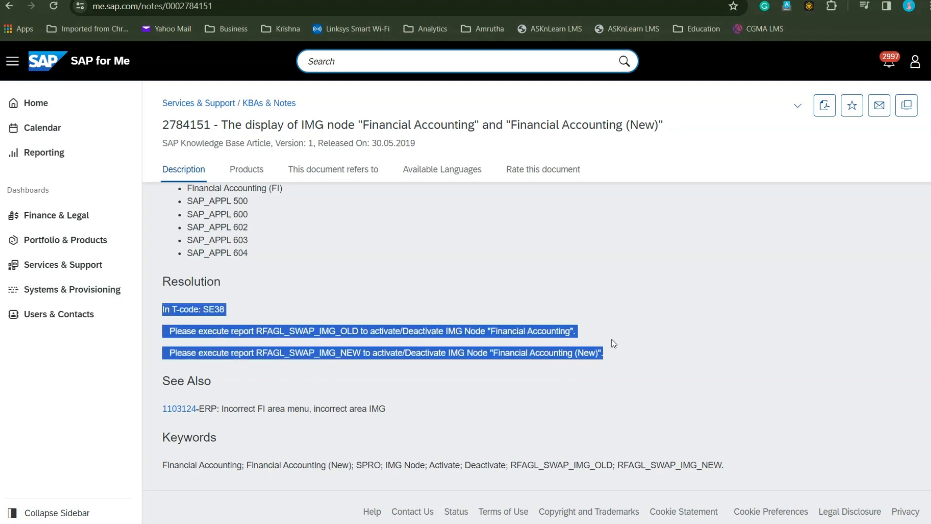
click(639, 346)
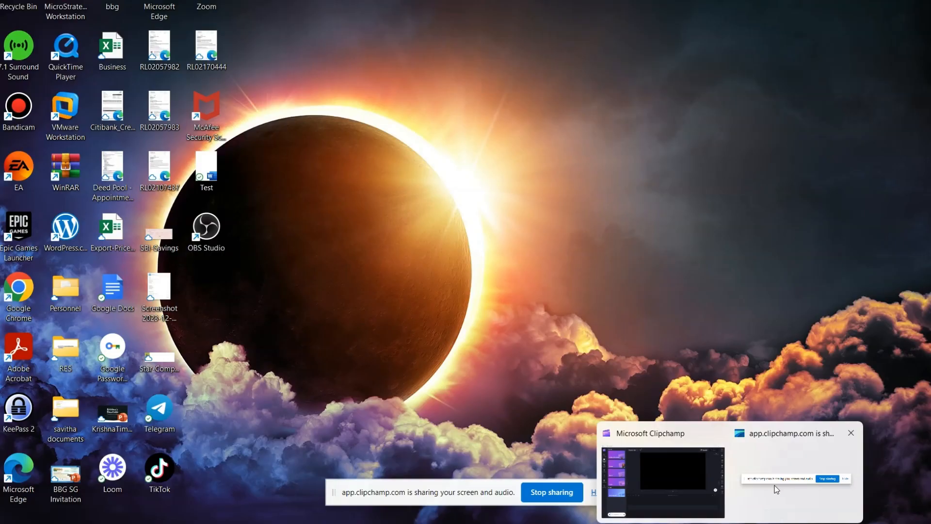
click(775, 485)
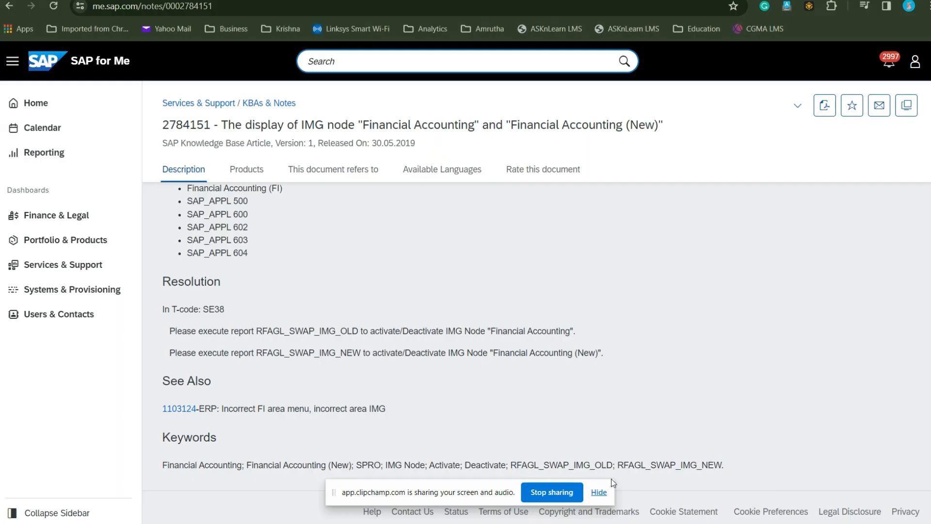